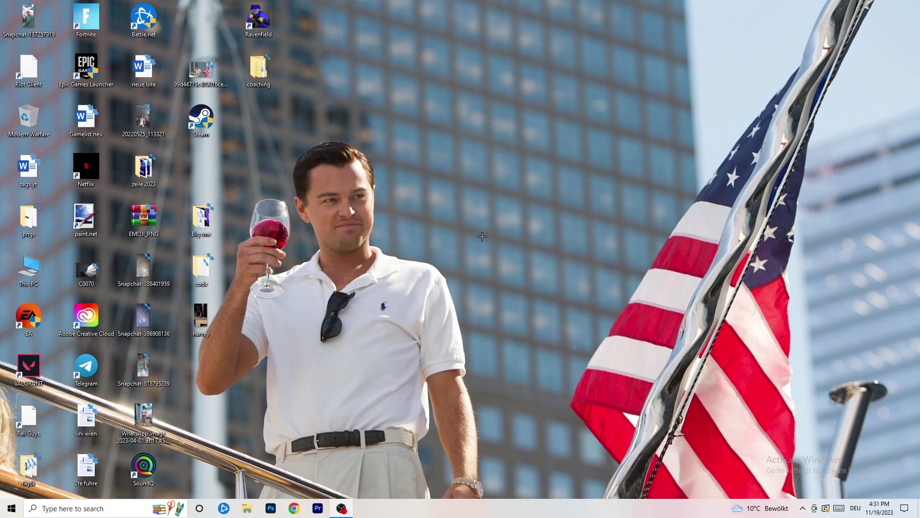
Open the NVIDIA Control Panel and bring up the form for creating a custom display resolution
right_click(494, 171)
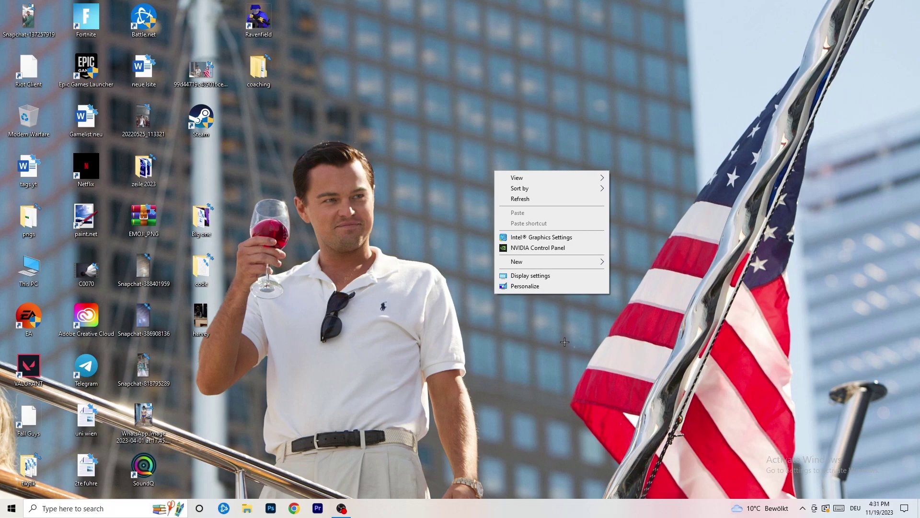
left_click(528, 248)
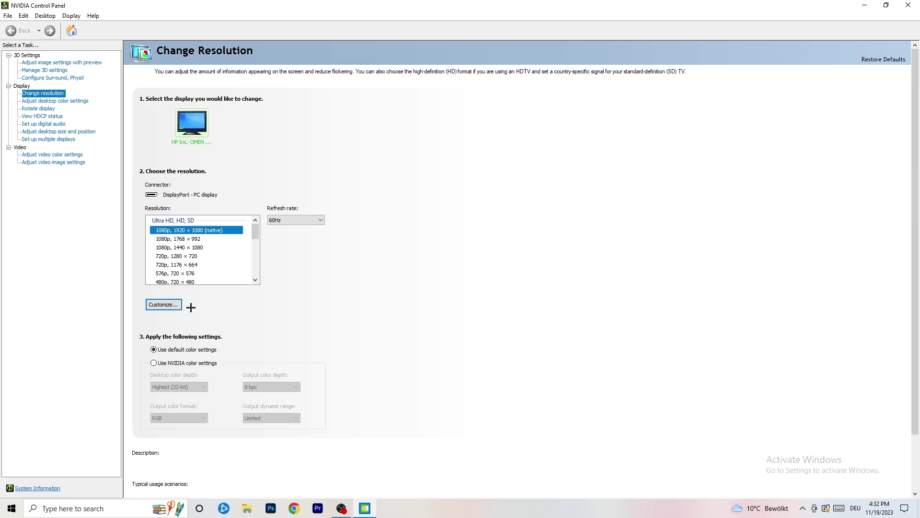
left_click(170, 304)
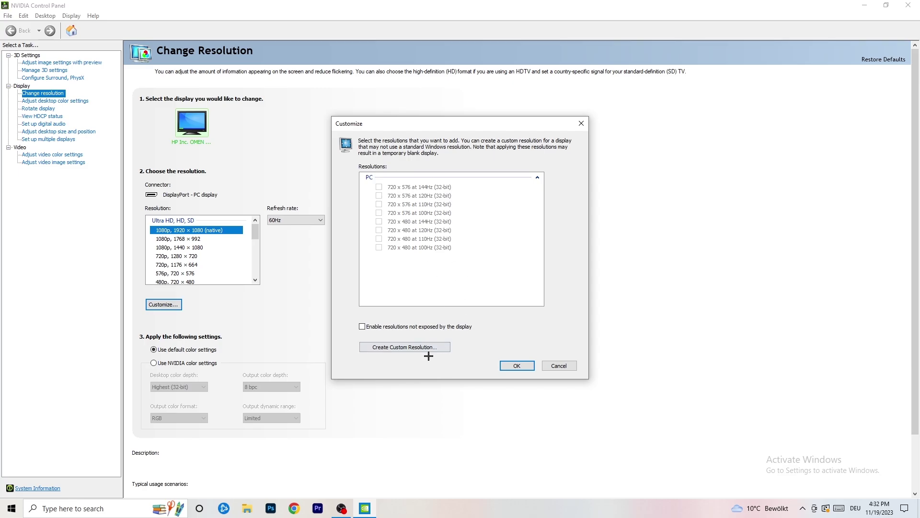
left_click(419, 345)
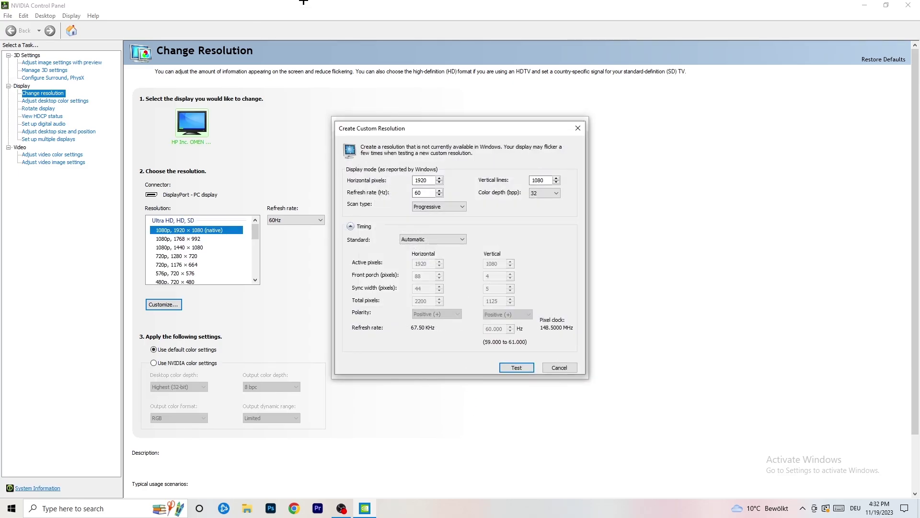
Set the custom resolution to 1440 horizontal pixels and 1040 vertical lines
double_click(431, 181)
type("1140")
key("Tab")
type("1040")
Review the scan type options and set the custom resolution's timing standard to CVT reduced blank
left_click(437, 207)
left_click(503, 222)
left_click(444, 240)
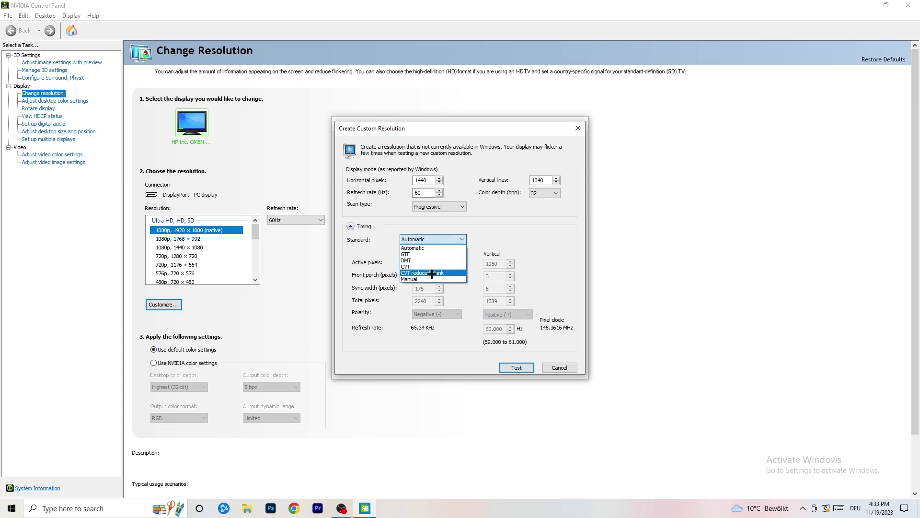
left_click(507, 245)
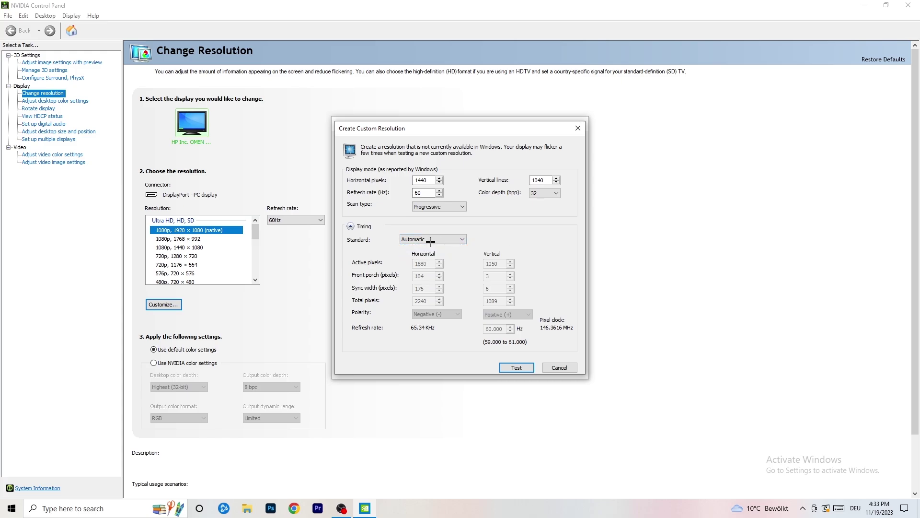
left_click(431, 238)
left_click(530, 230)
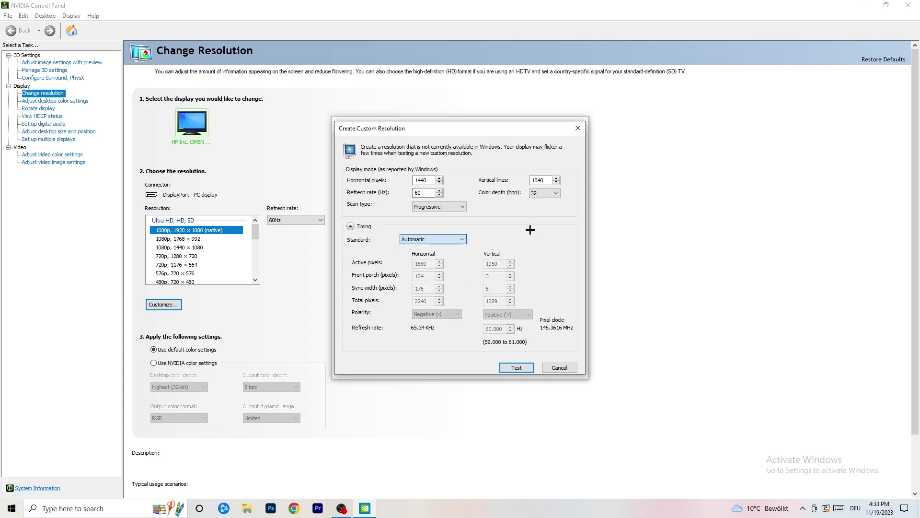
left_click(432, 239)
left_click(434, 283)
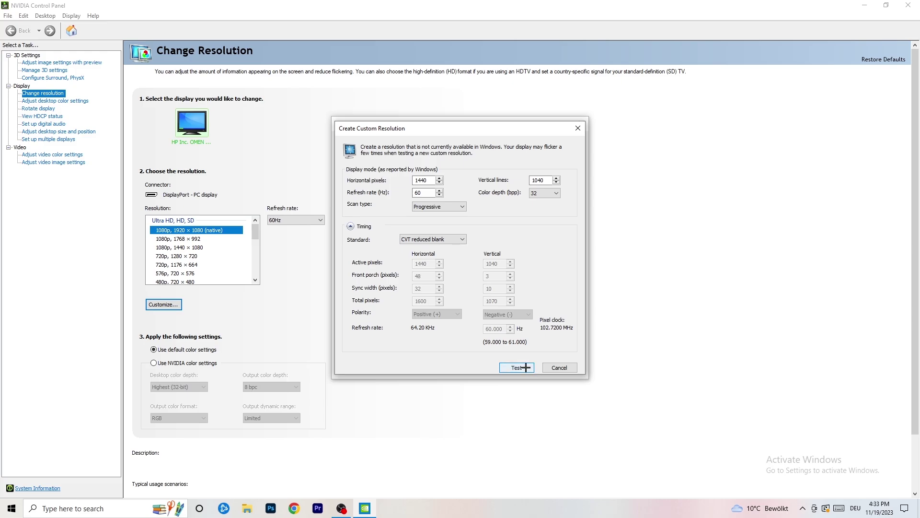
Discard the untested custom resolution and close the NVIDIA Control Panel
left_click(581, 123)
left_click(577, 126)
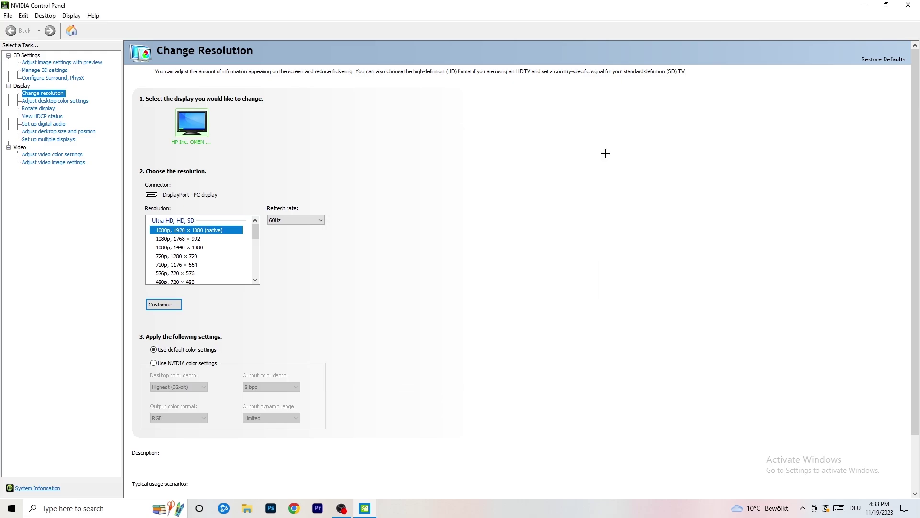
left_click(907, 5)
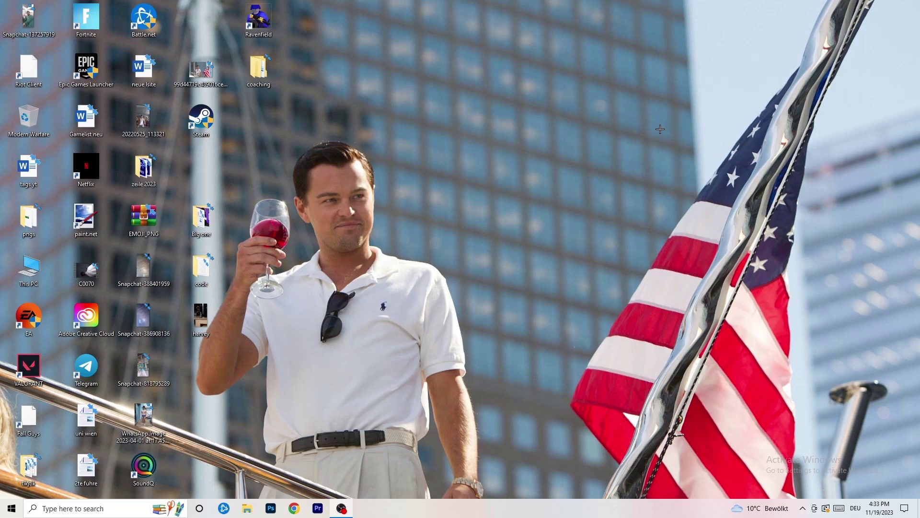
Open the Windows display settings and check the color profile and the scaling options for text and apps
left_click(10, 507)
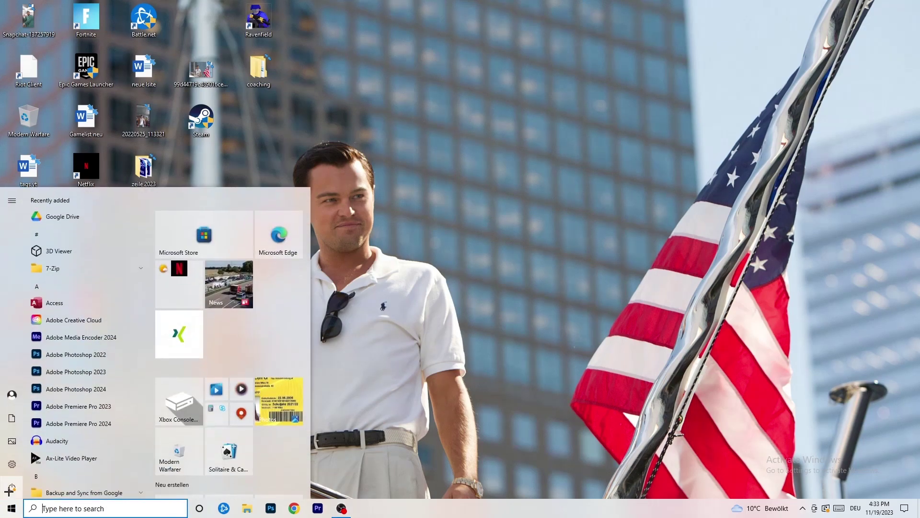
left_click(11, 463)
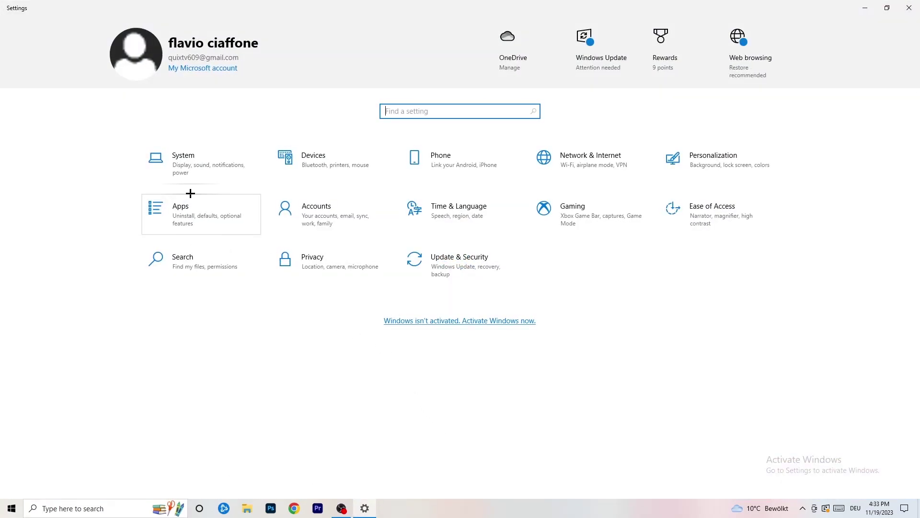
left_click(200, 173)
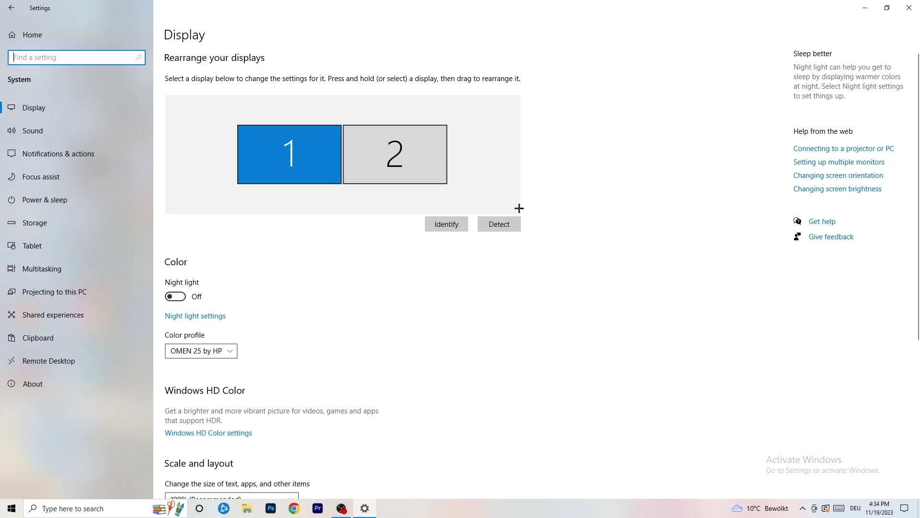
scroll(304, 225, "down", 3)
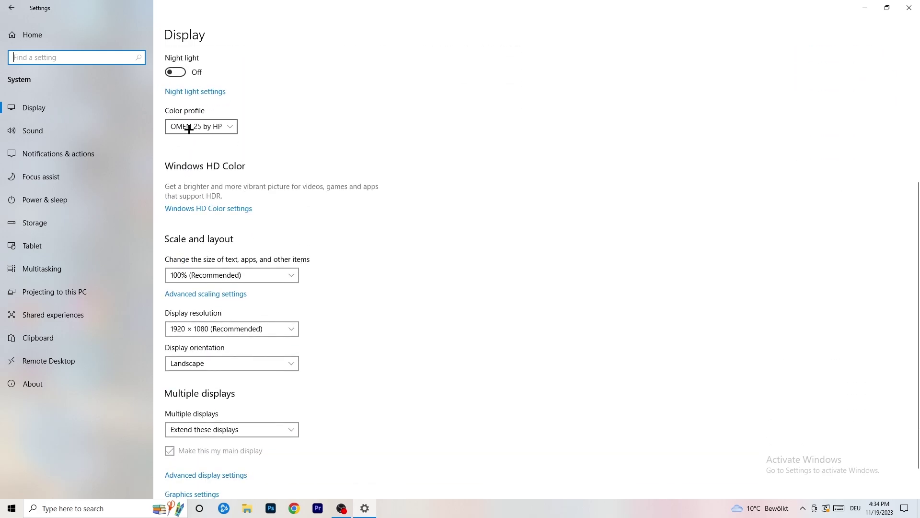
left_click(222, 126)
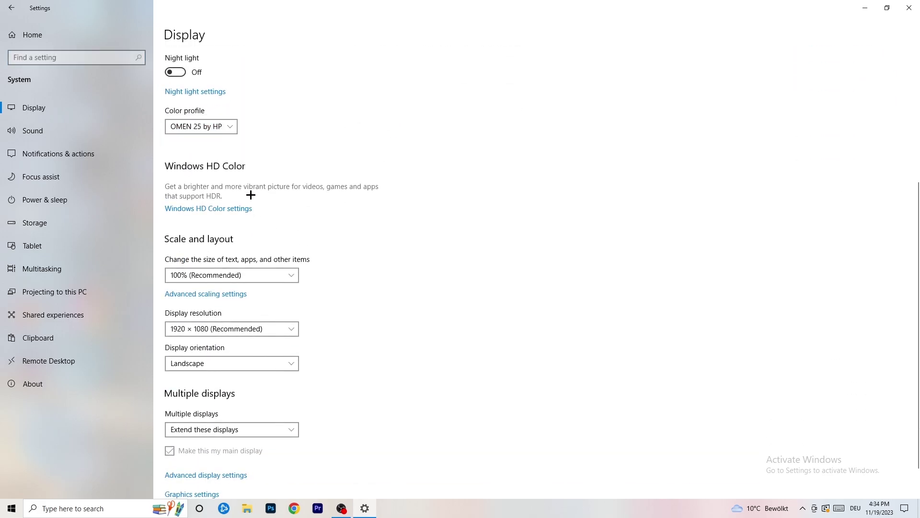
scroll(212, 217, "down", 1)
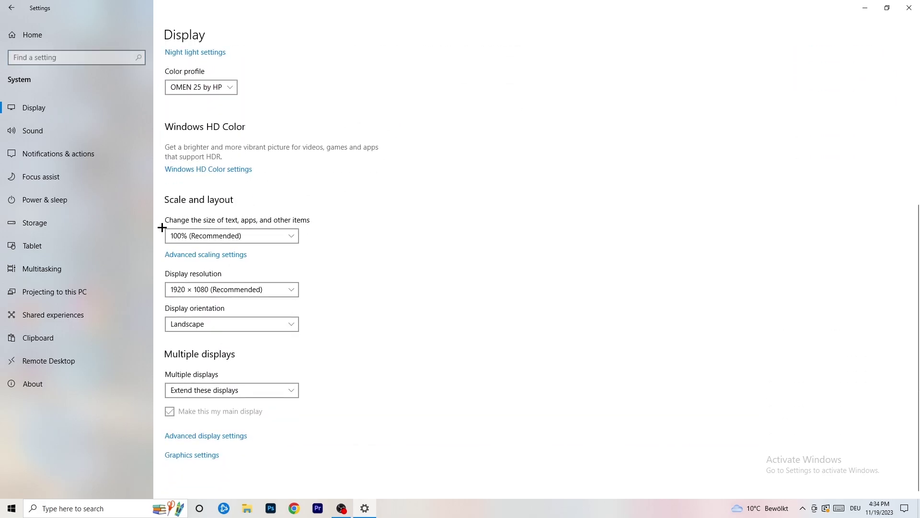
left_click(293, 233)
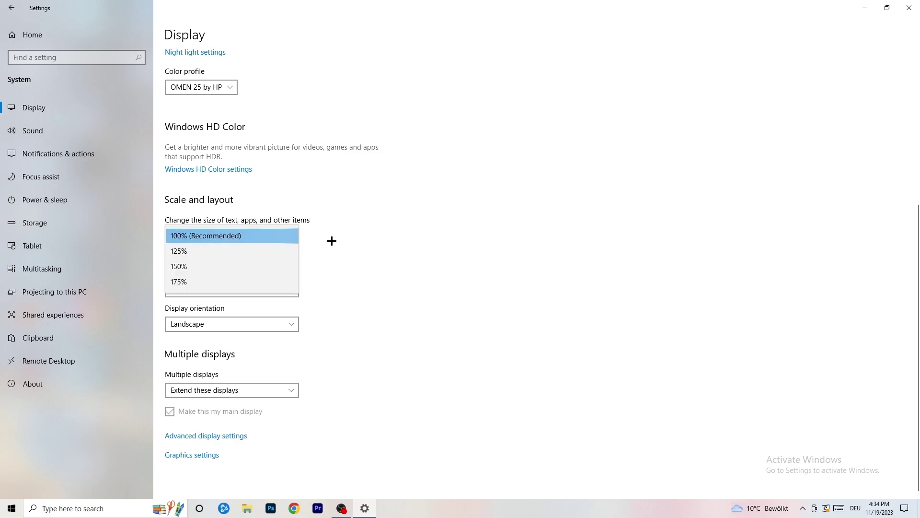
left_click(451, 225)
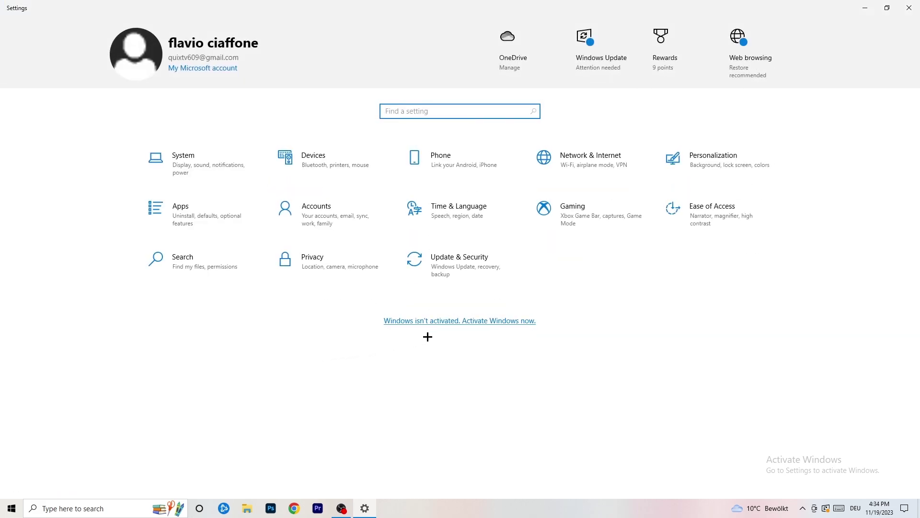
Check the Game Mode setting in the Windows gaming settings, and close Settings
left_click(589, 228)
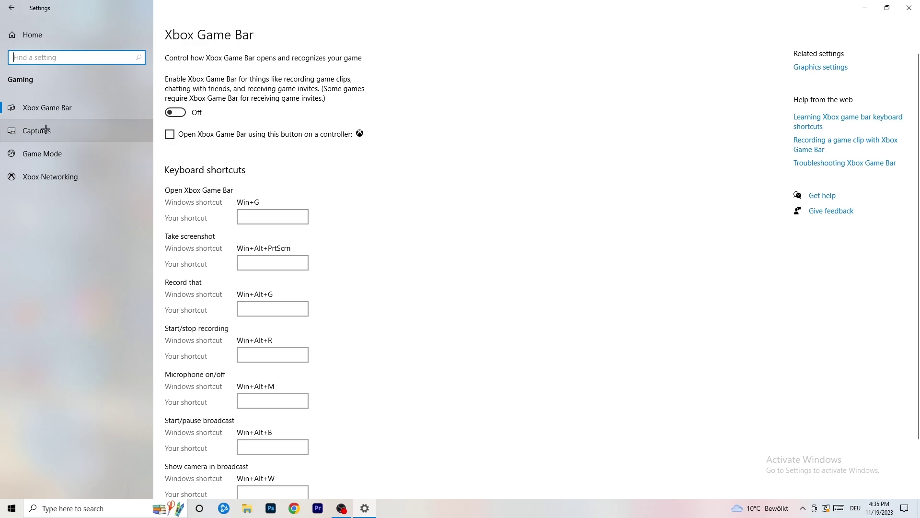
left_click(53, 153)
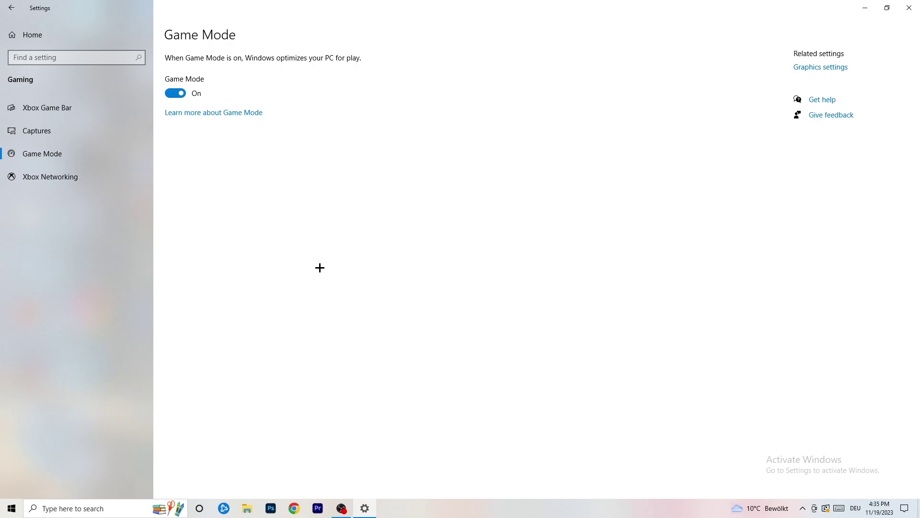
left_click(910, 8)
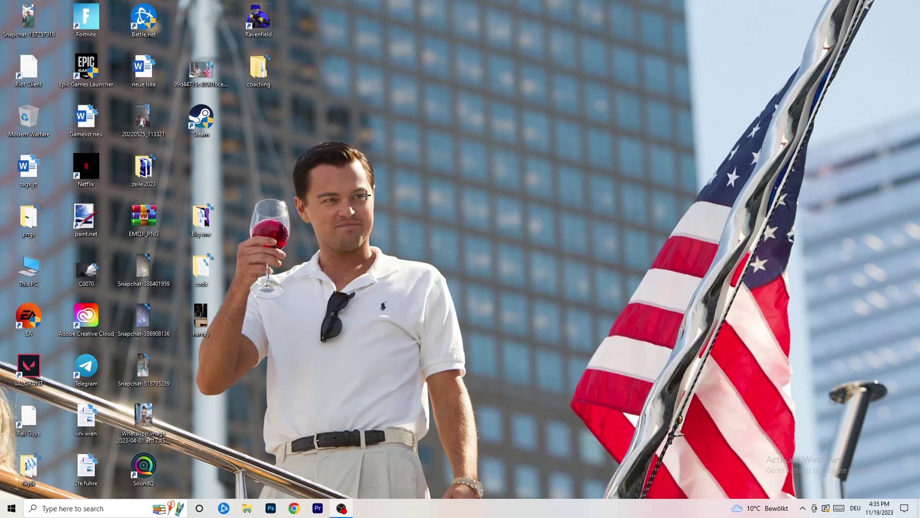
Move the Steam shortcut to a free desktop area and review its compatibility settings, including the Windows versions offered for compatibility mode
left_click_drag(179, 113, 468, 163)
right_click(492, 166)
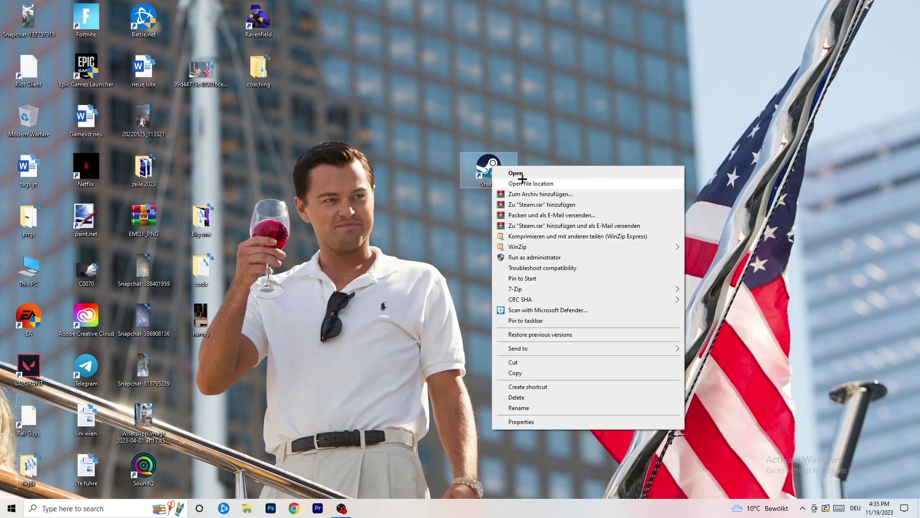
left_click(553, 424)
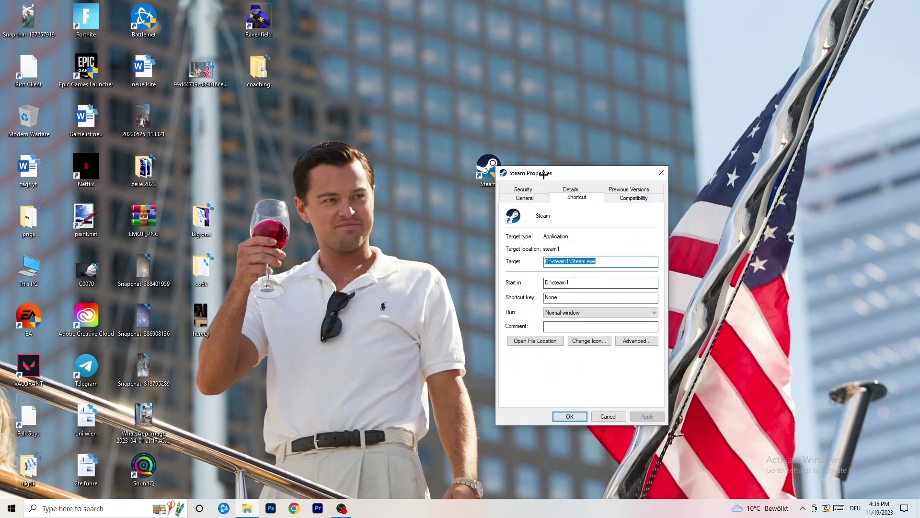
left_click_drag(536, 169, 397, 92)
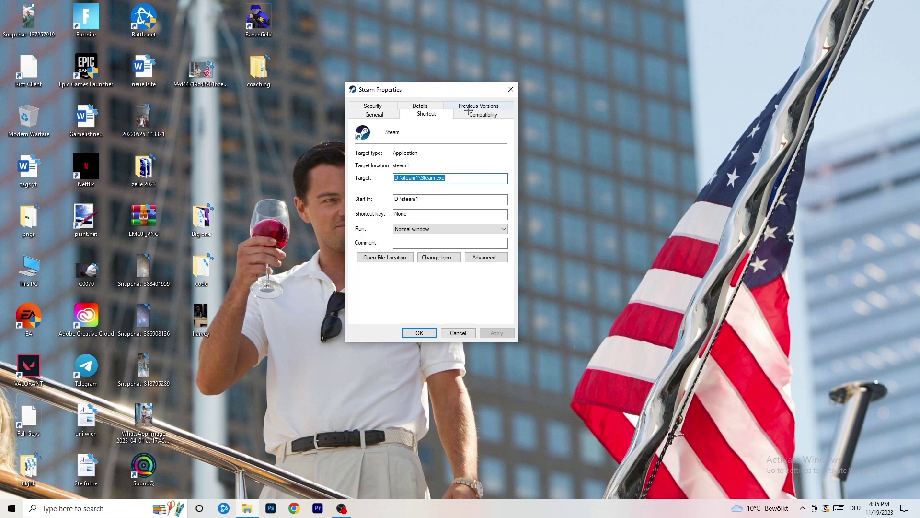
left_click(493, 115)
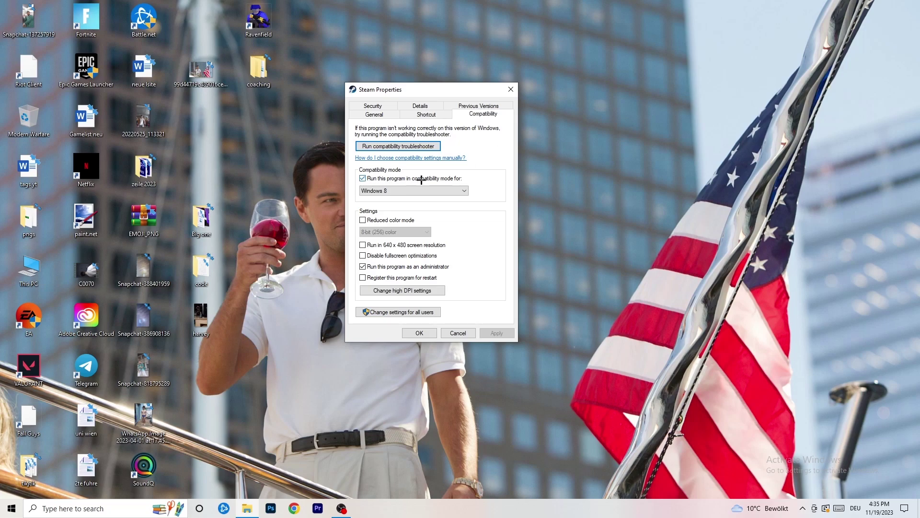
left_click(446, 190)
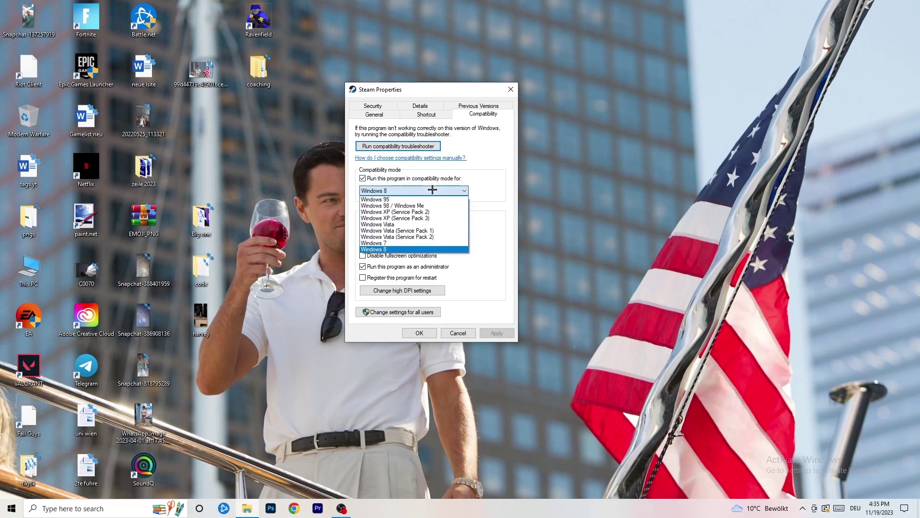
left_click(511, 183)
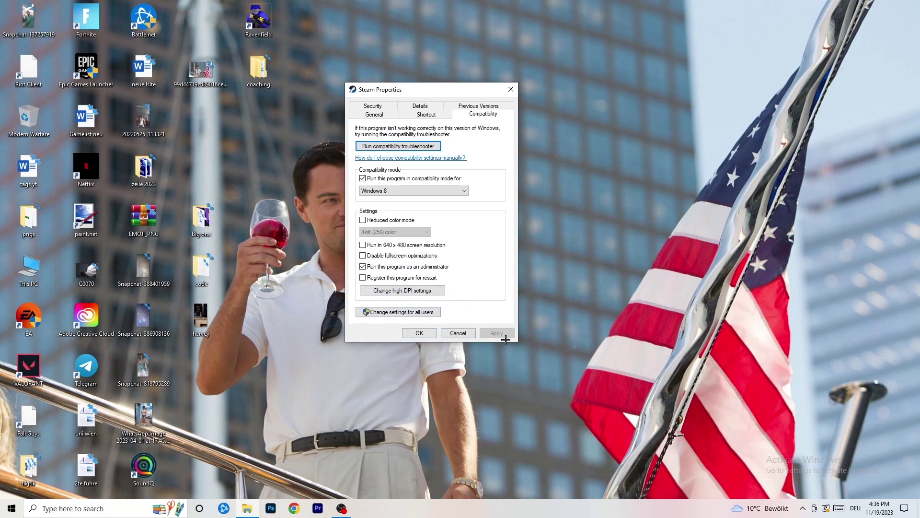
left_click(405, 332)
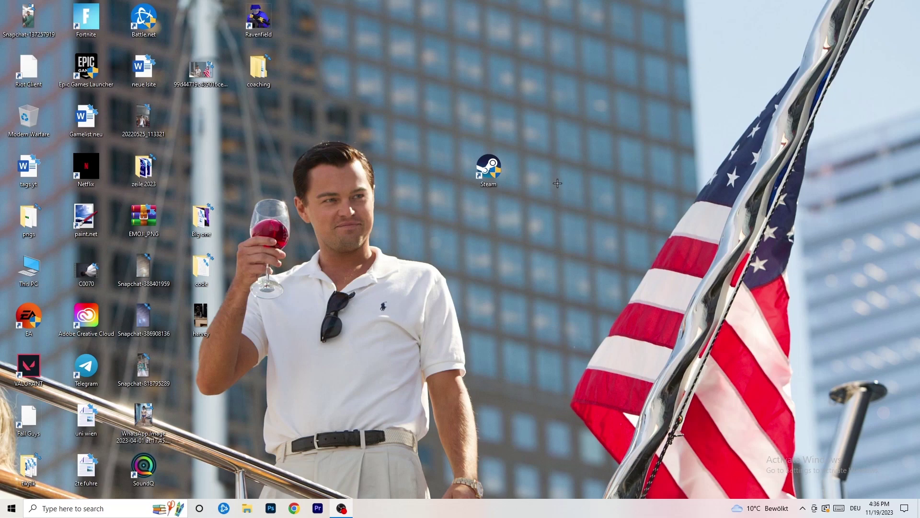
Recheck the Steam shortcut's compatibility settings, close its properties and return the shortcut to its original spot among the desktop icons
left_click_drag(489, 168, 432, 168)
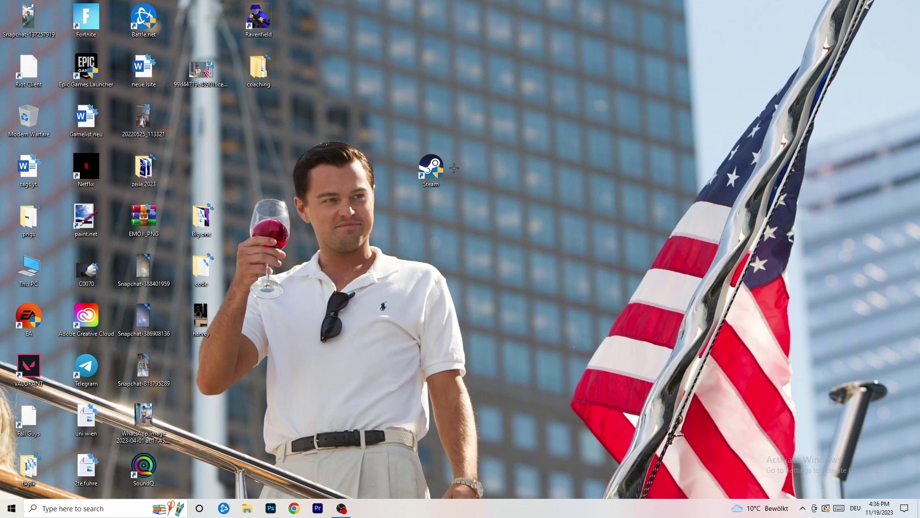
left_click_drag(442, 169, 331, 163)
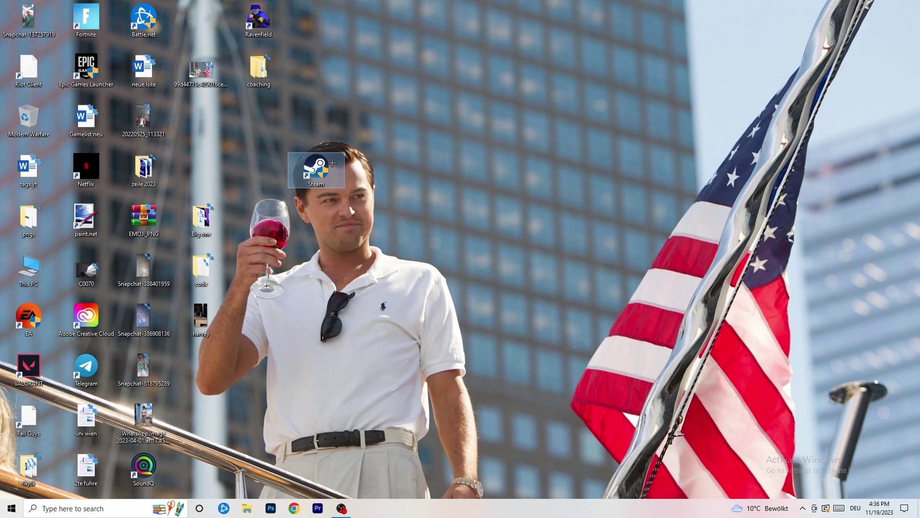
right_click(318, 165)
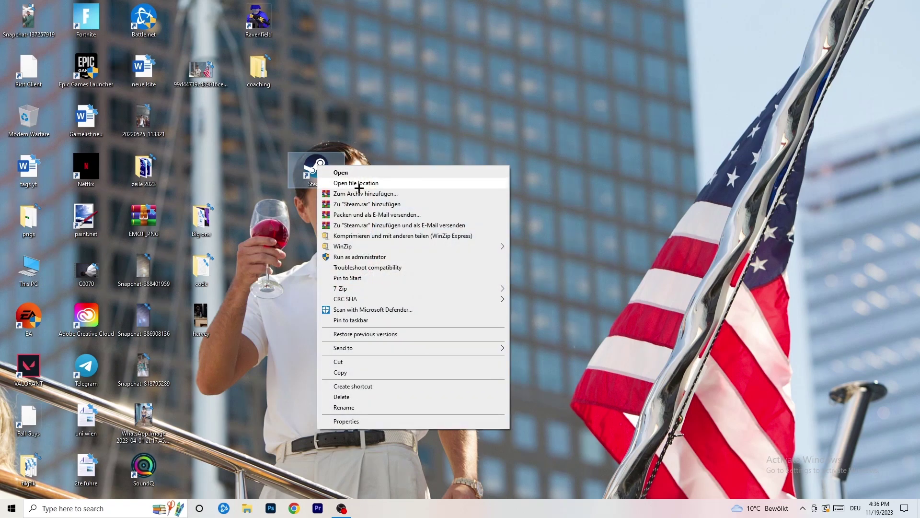
left_click(359, 420)
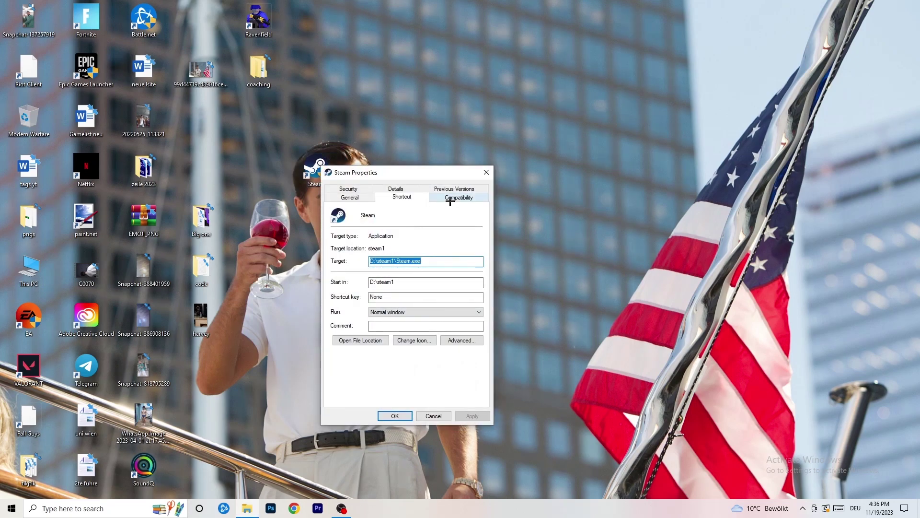
left_click(459, 198)
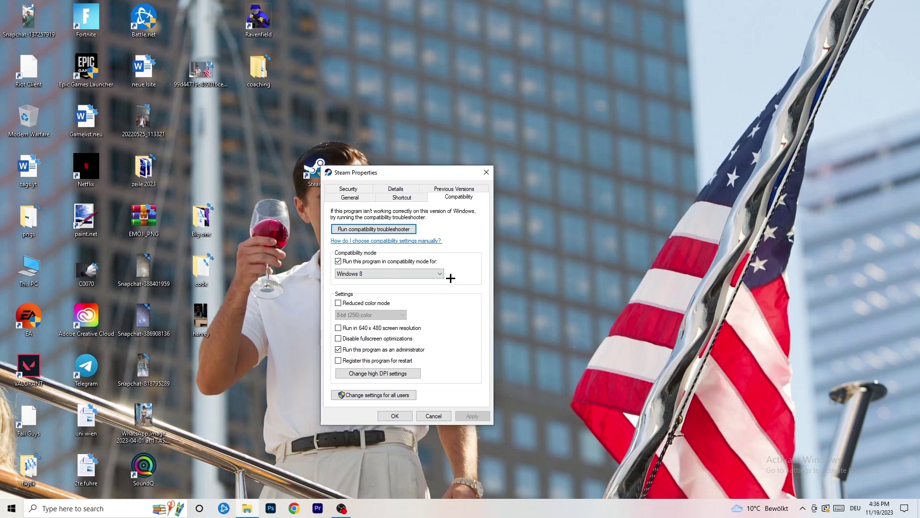
left_click(487, 172)
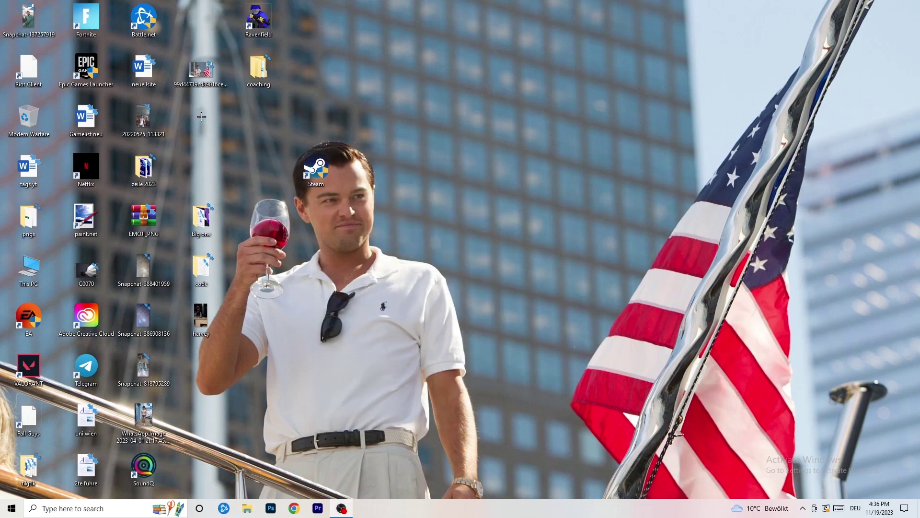
left_click_drag(201, 116, 201, 116)
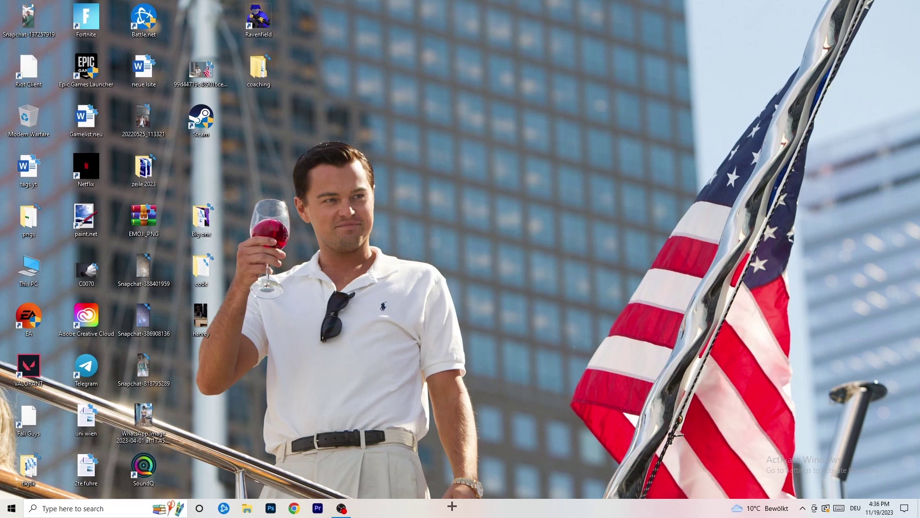
Open Task Manager from the taskbar and maximize it to view the running processes and their resource usage
mouse_move(451, 503)
left_mouse_down()
mouse_move(513, 251)
mouse_move(480, 202)
mouse_move(518, 250)
mouse_move(404, 300)
mouse_move(384, 357)
mouse_move(449, 512)
left_mouse_up()
right_click(501, 513)
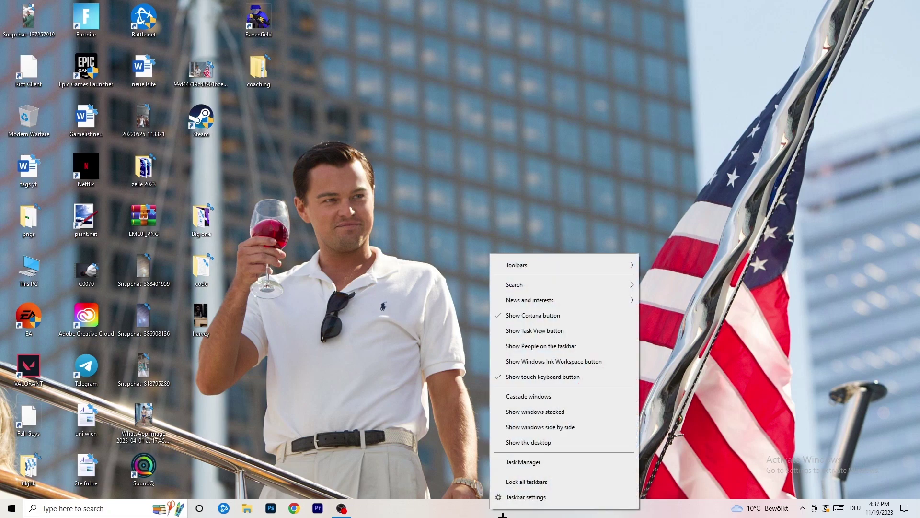
left_click(533, 461)
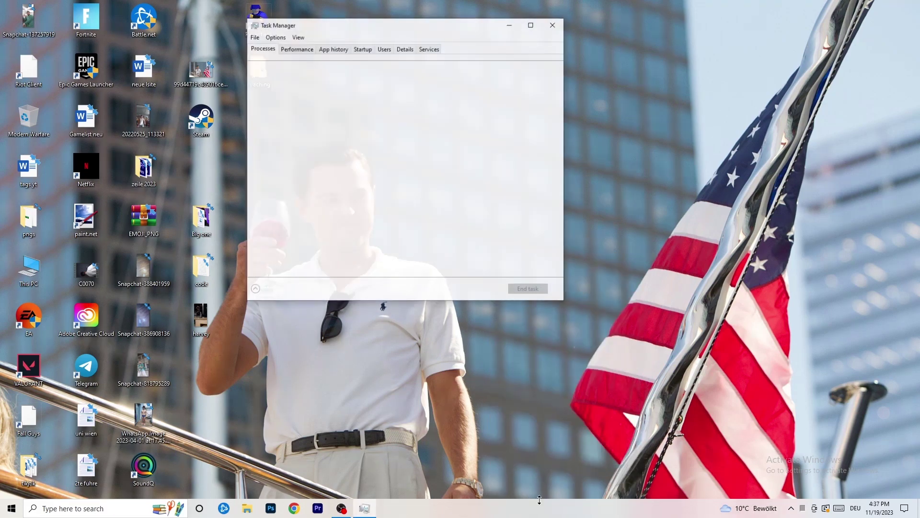
left_click(530, 25)
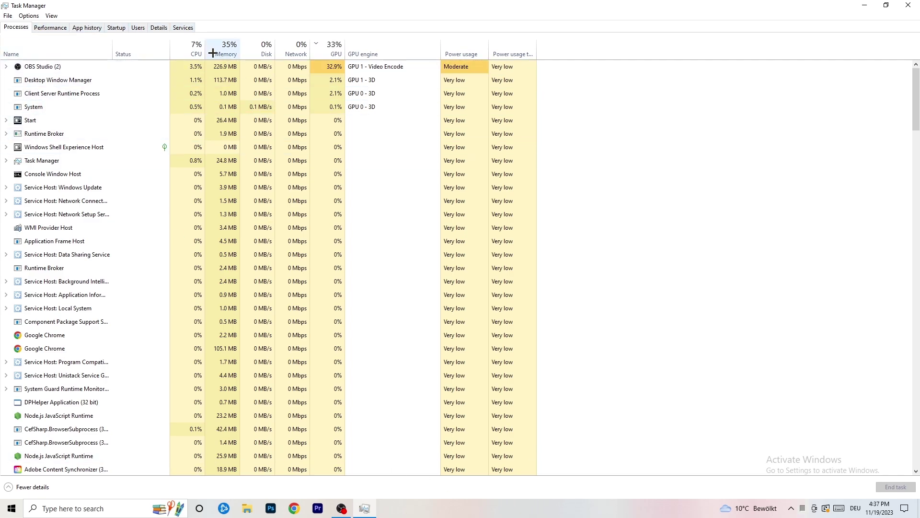
Check the priority levels offered for a Creative Cloud UI Helper process in the process details, and close Task Manager
left_click(159, 27)
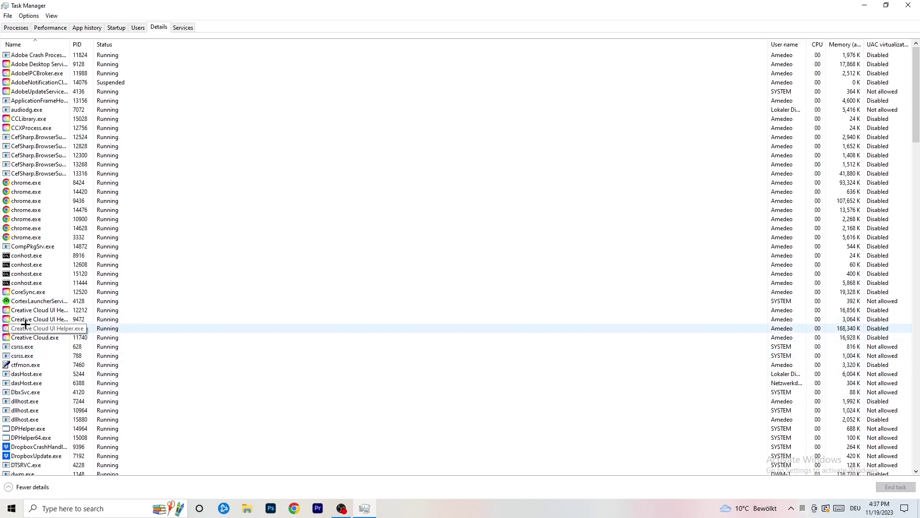
right_click(27, 319)
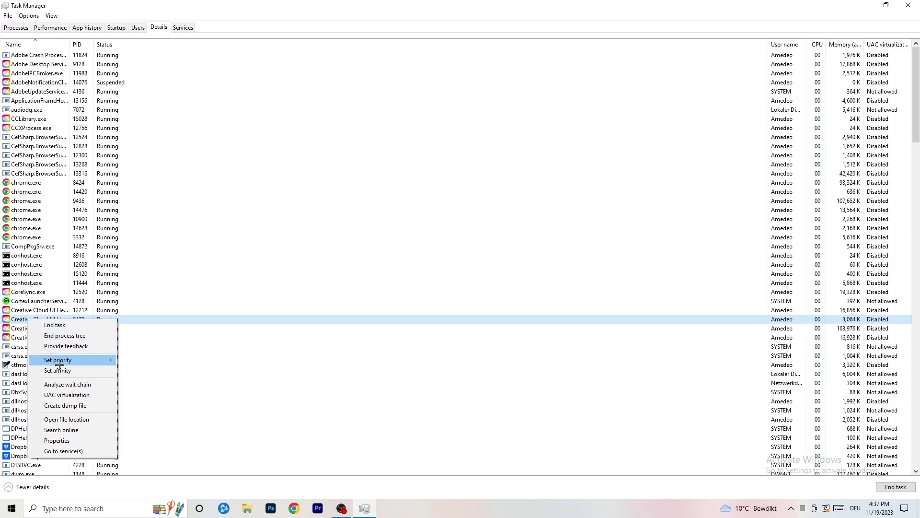
mouse_move(58, 363)
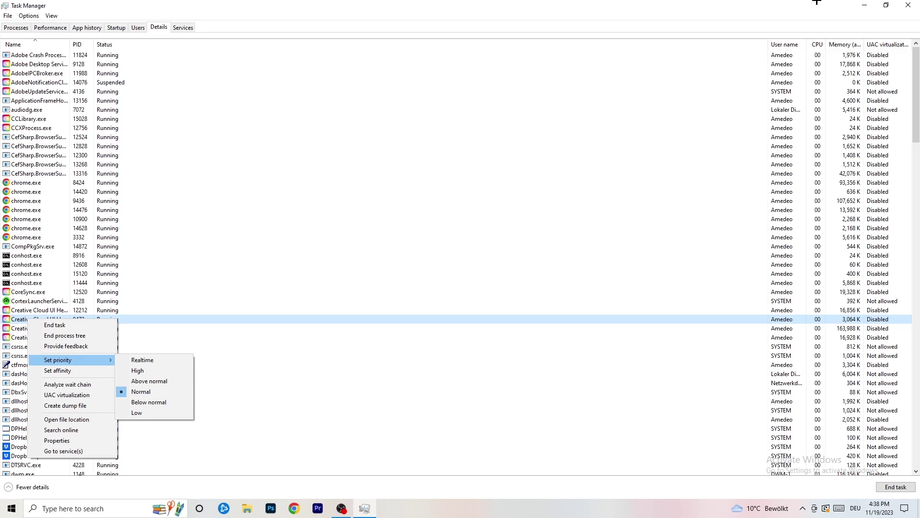
key("alt+F4")
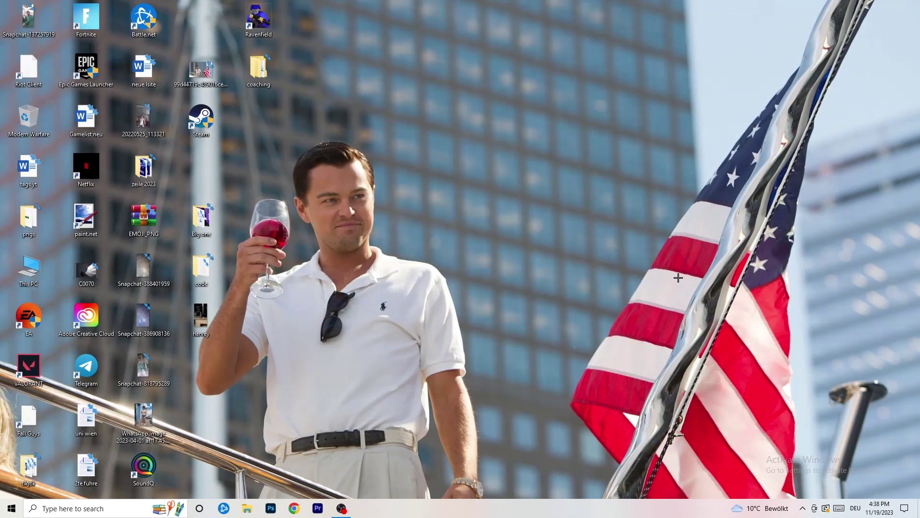